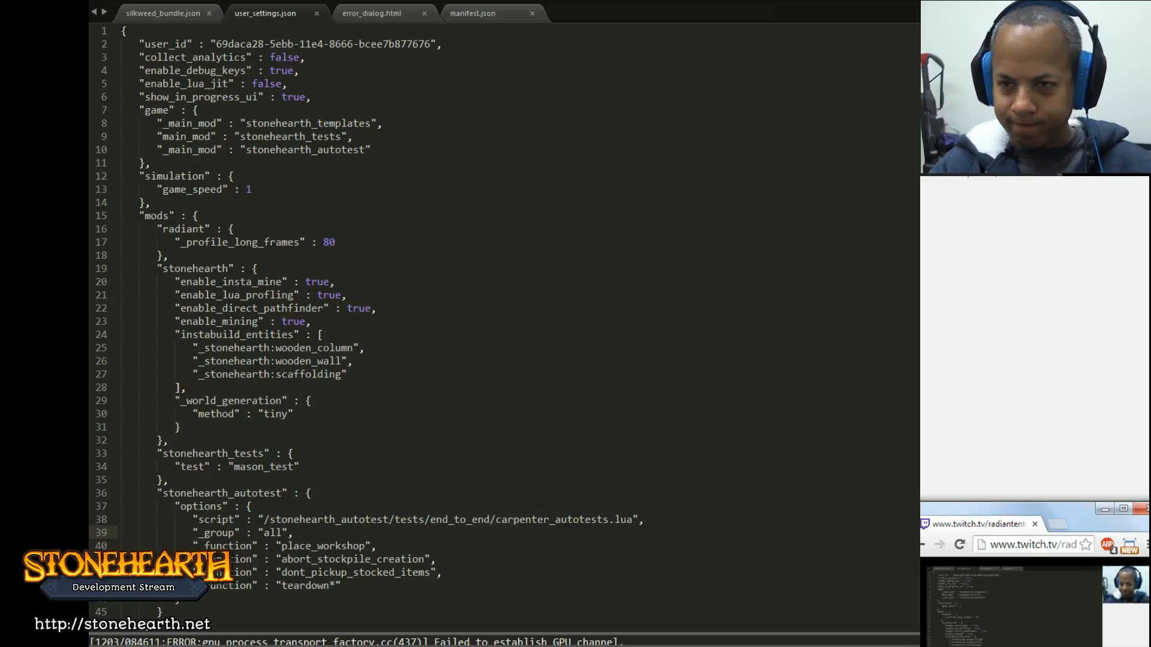
{"action": "left_click", "coordinate": [972, 458]}
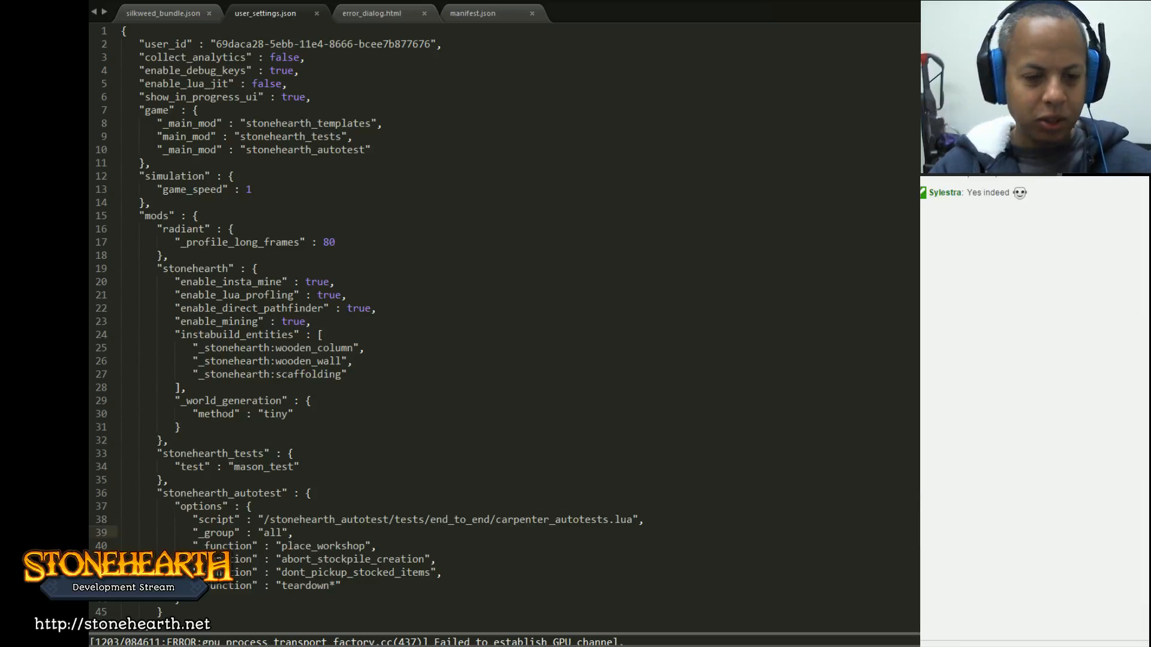
{"action": "left_click", "coordinate": [412, 520]}
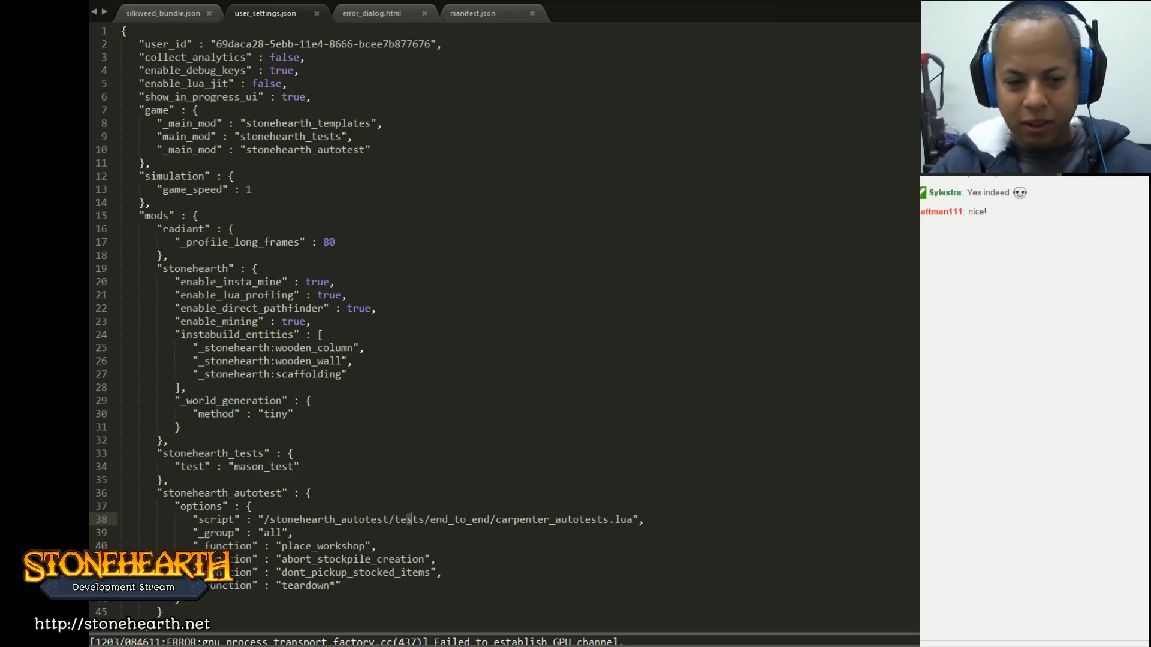
{"action": "left_click", "coordinate": [405, 509]}
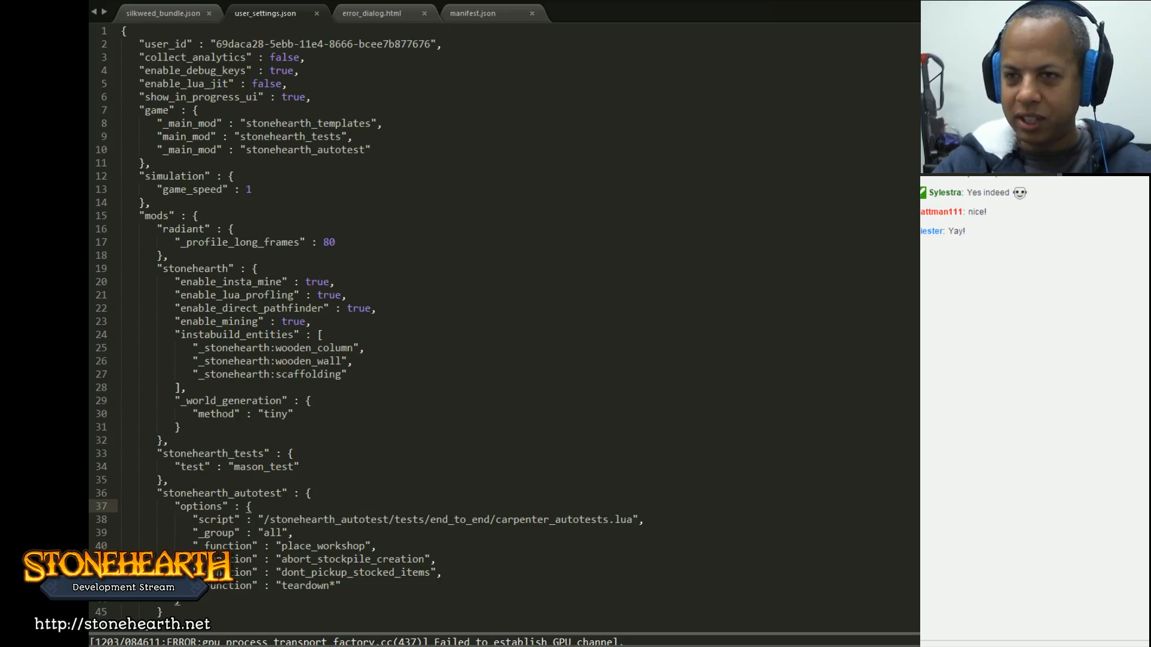
{"action": "left_click", "coordinate": [270, 296]}
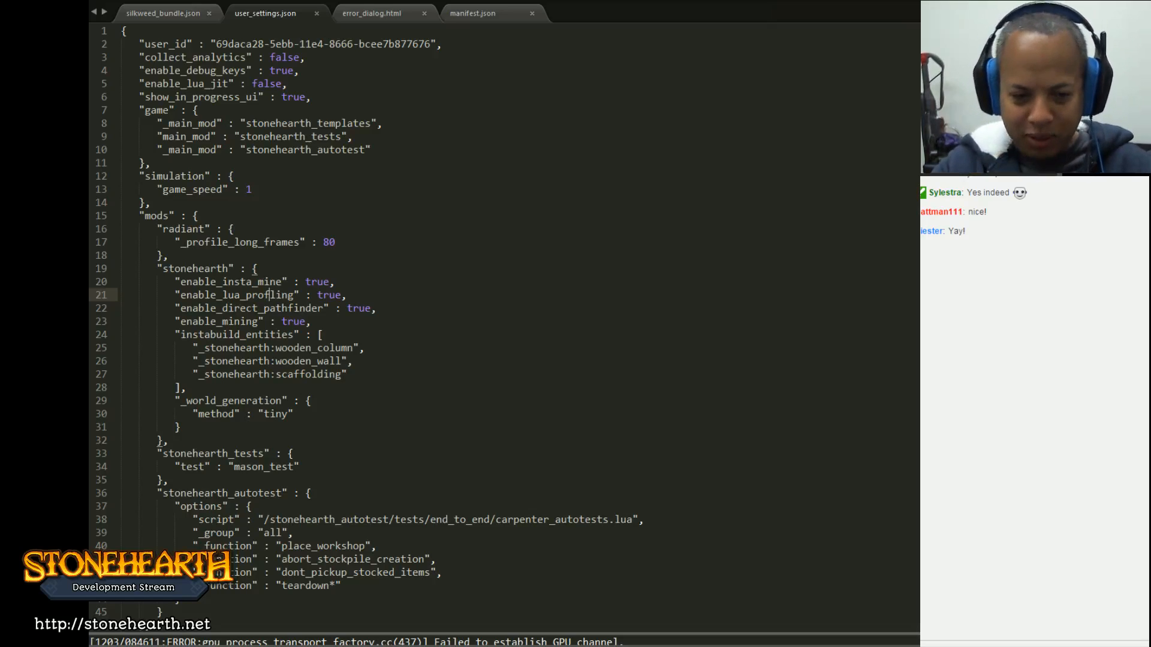
{"action": "left_click", "coordinate": [293, 454]}
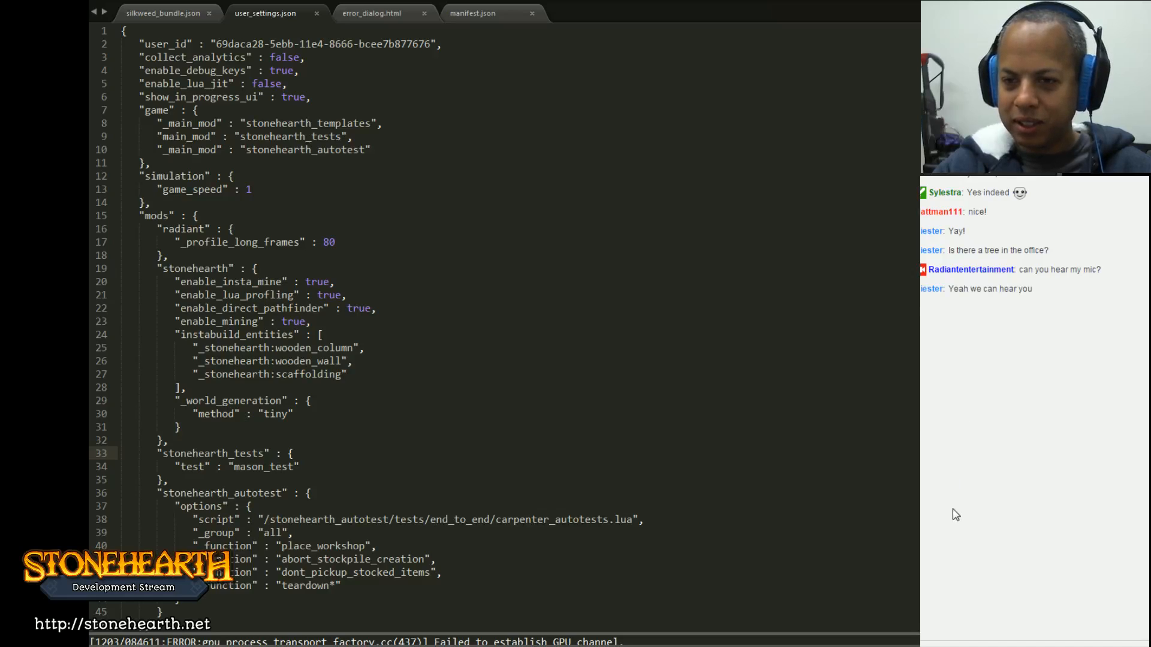
{"action": "left_click", "coordinate": [276, 334]}
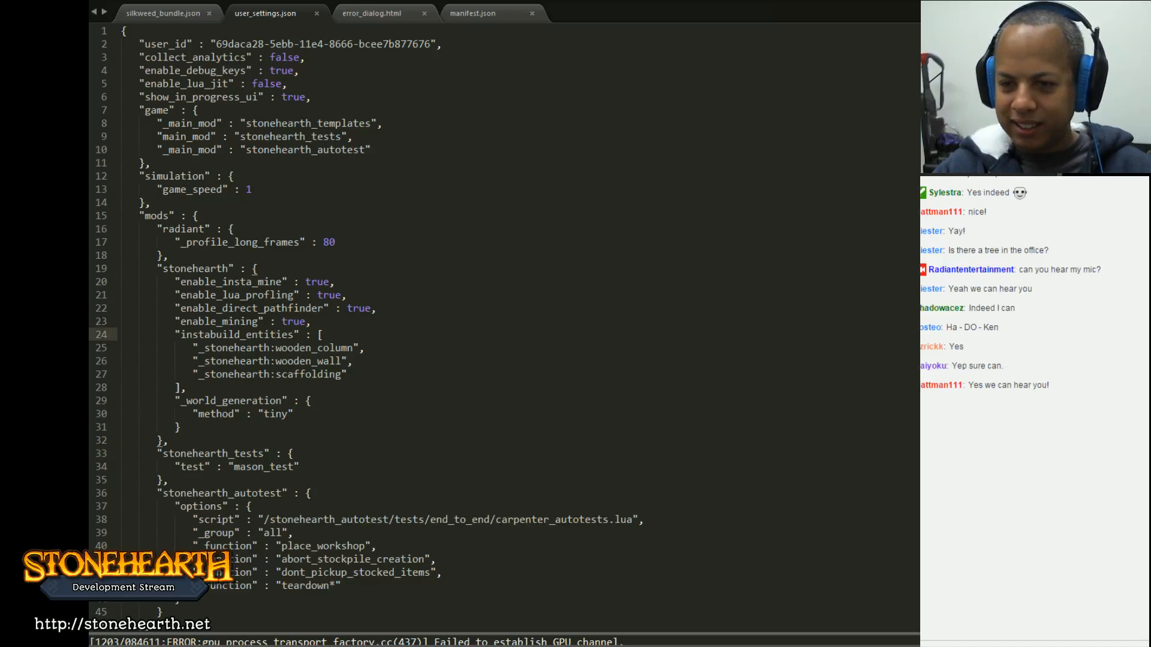
{"action": "left_click", "coordinate": [294, 415]}
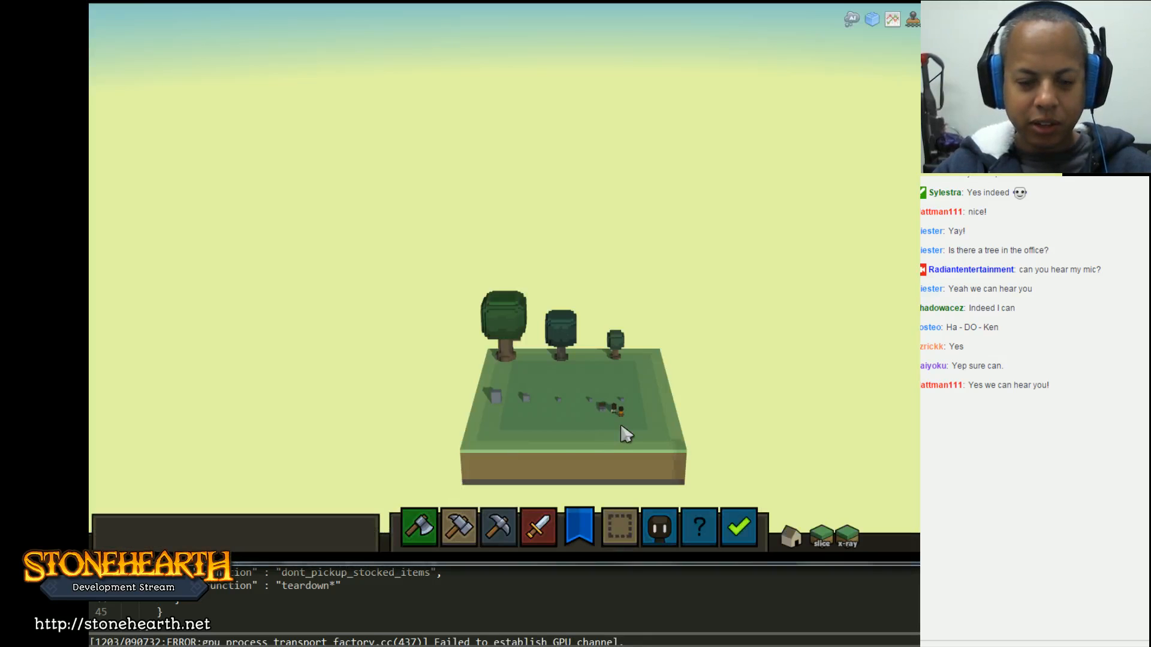
Step: Examine the two settlers up close in the game world, selecting the apprentice mason and the nearby hunk of stone
{"action": "scroll", "coordinate": [623, 432], "scroll_direction": "up", "scroll_amount": 5}
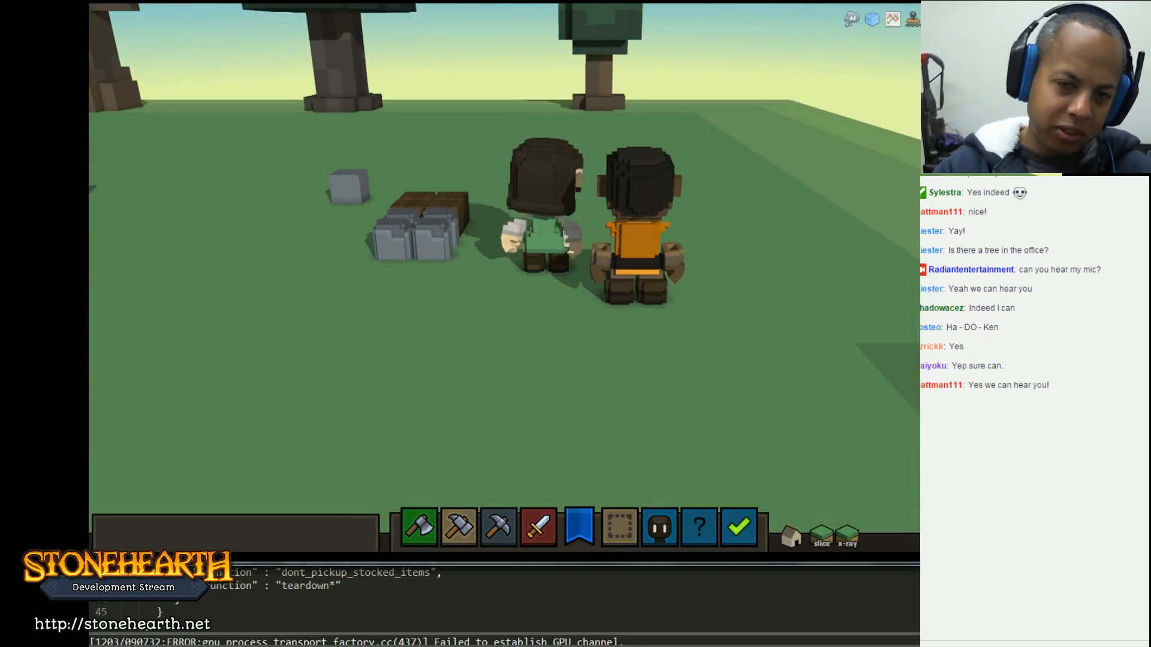
{"action": "left_click_drag", "start_coordinate": [762, 261], "coordinate": [360, 252]}
{"action": "scroll", "coordinate": [508, 267], "scroll_direction": "down", "scroll_amount": 3}
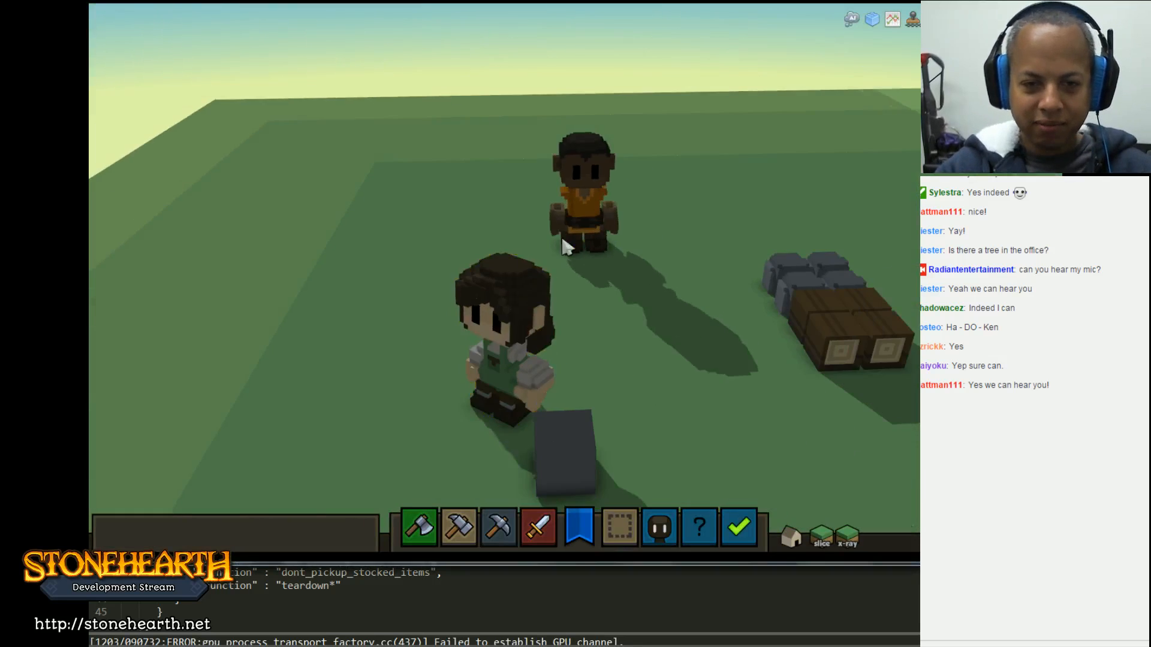
{"action": "left_click", "coordinate": [566, 237]}
{"action": "left_click_drag", "start_coordinate": [521, 338], "coordinate": [630, 311]}
{"action": "key", "text": "a"}
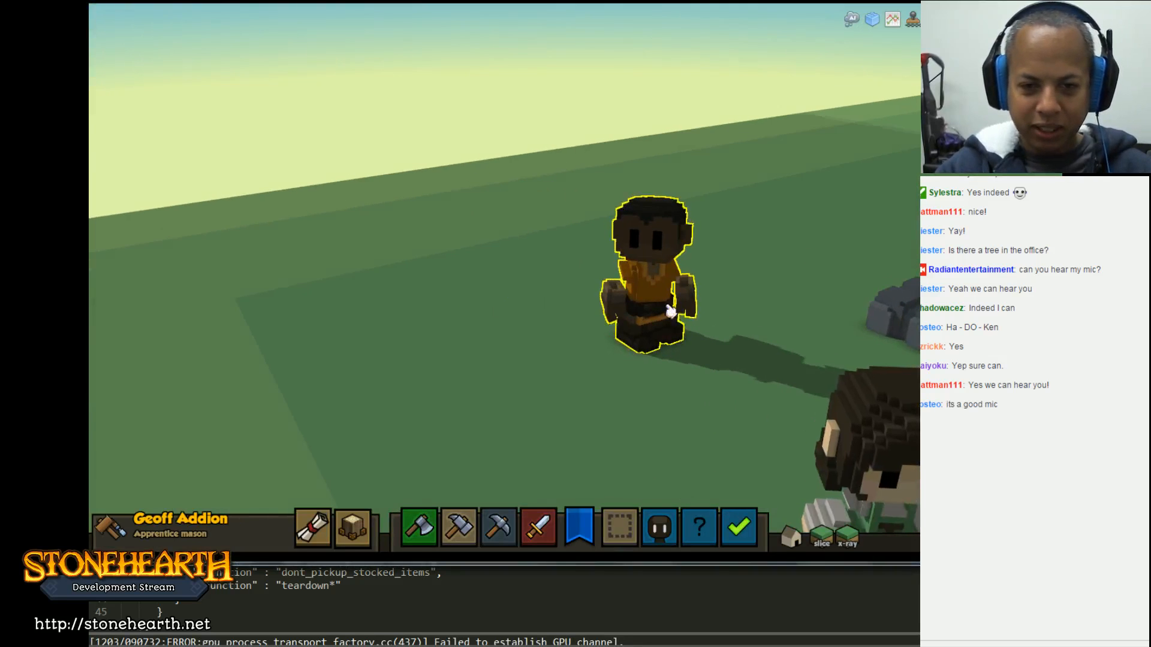
{"action": "key", "text": "w"}
{"action": "left_click_drag", "start_coordinate": [692, 350], "coordinate": [725, 340]}
{"action": "left_click", "coordinate": [878, 339]}
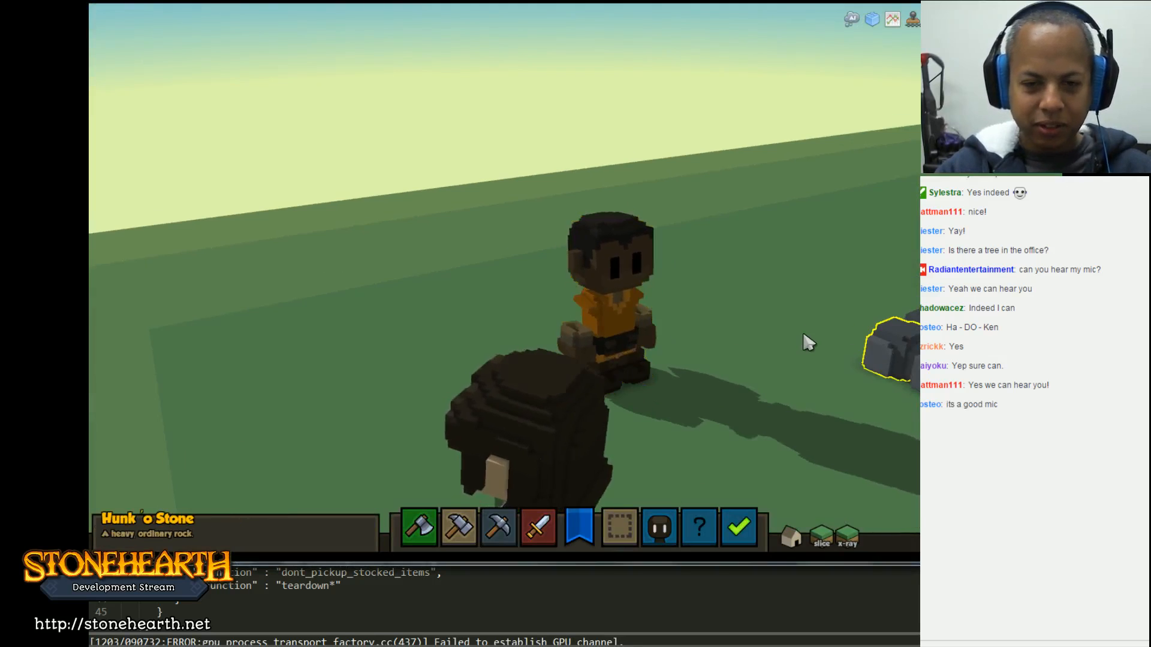
{"action": "scroll", "coordinate": [807, 341], "scroll_direction": "down", "scroll_amount": 2}
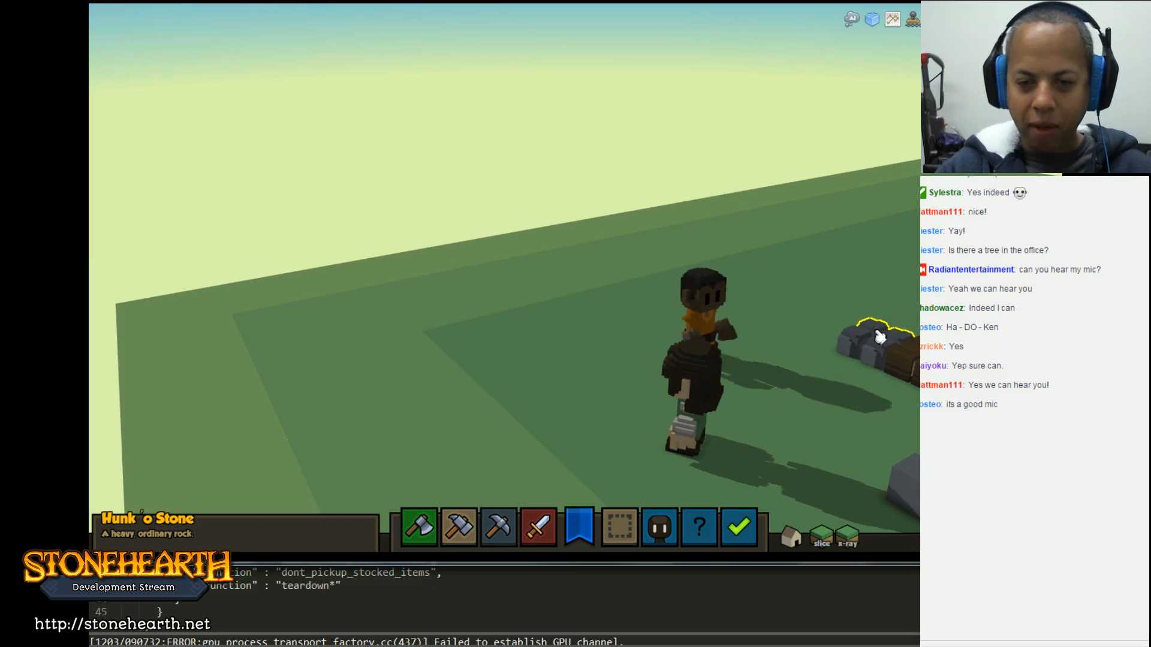
{"action": "scroll", "coordinate": [773, 361], "scroll_direction": "up", "scroll_amount": 3}
{"action": "left_click_drag", "start_coordinate": [771, 362], "coordinate": [660, 340]}
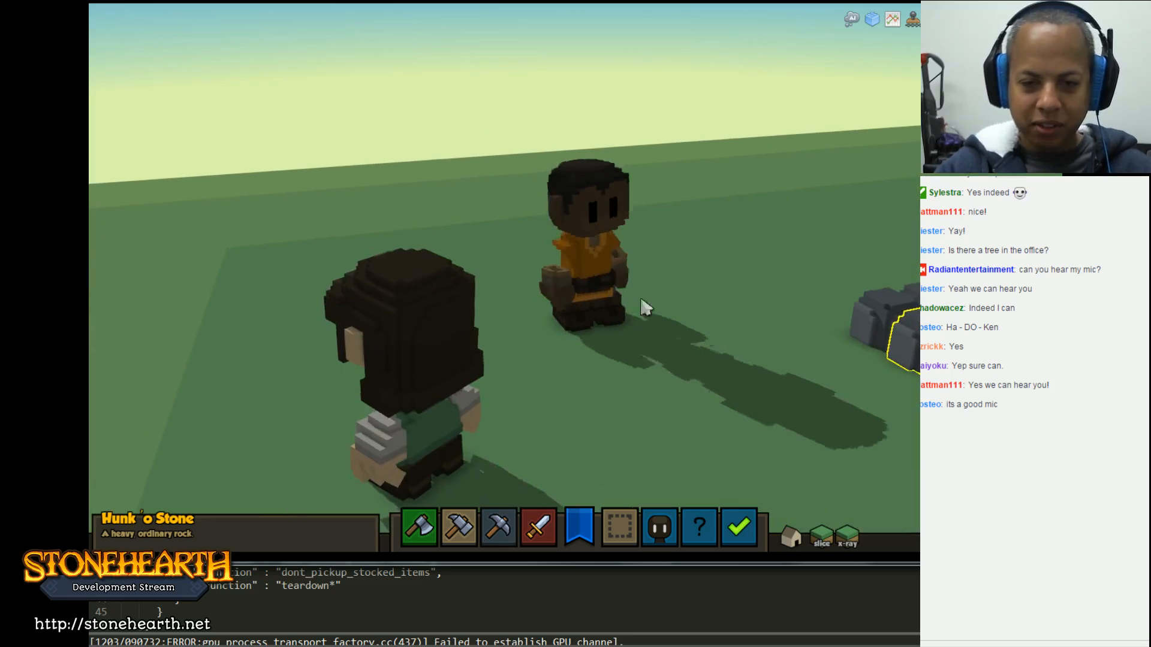
Step: Select the apprentice mason again and pause the game with him, the other settler and the resources in view
{"action": "left_click", "coordinate": [599, 267]}
{"action": "scroll", "coordinate": [641, 305], "scroll_direction": "up", "scroll_amount": 2}
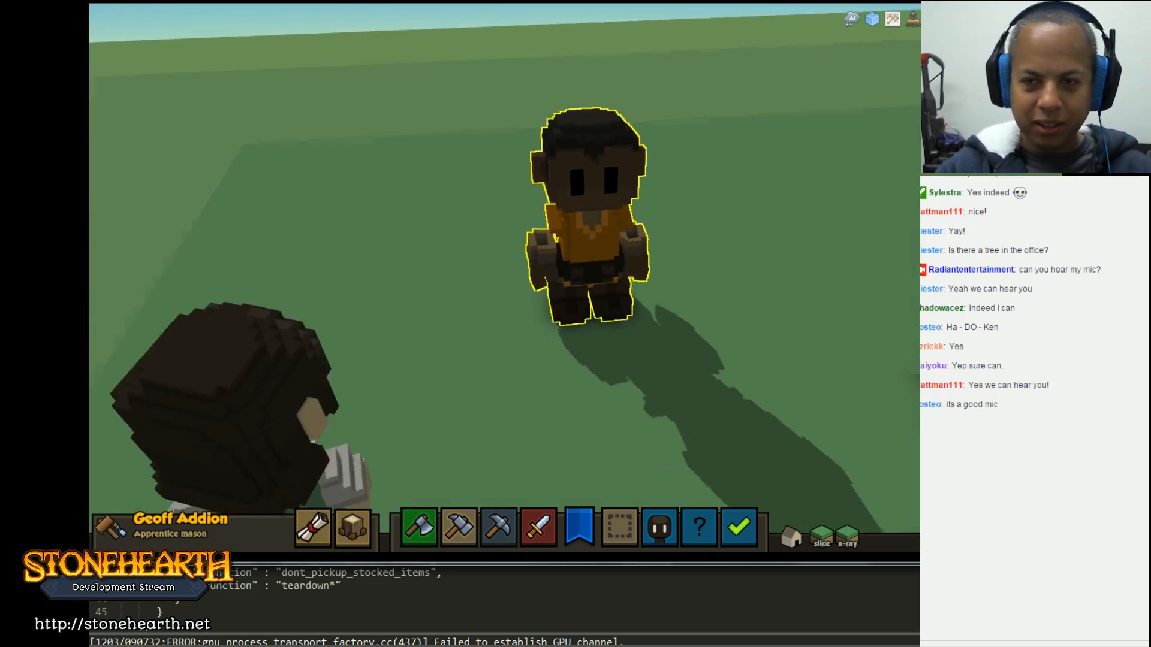
{"action": "left_click_drag", "start_coordinate": [591, 247], "coordinate": [850, 478]}
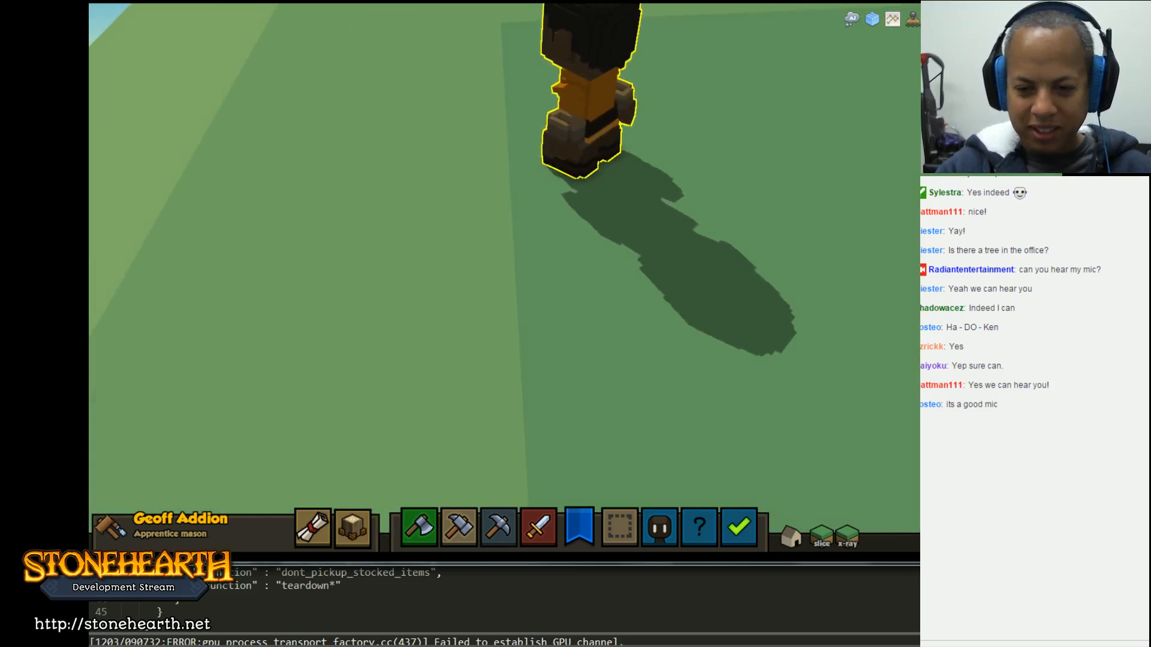
{"action": "key", "text": "space"}
{"action": "left_click_drag", "start_coordinate": [761, 383], "coordinate": [789, 249]}
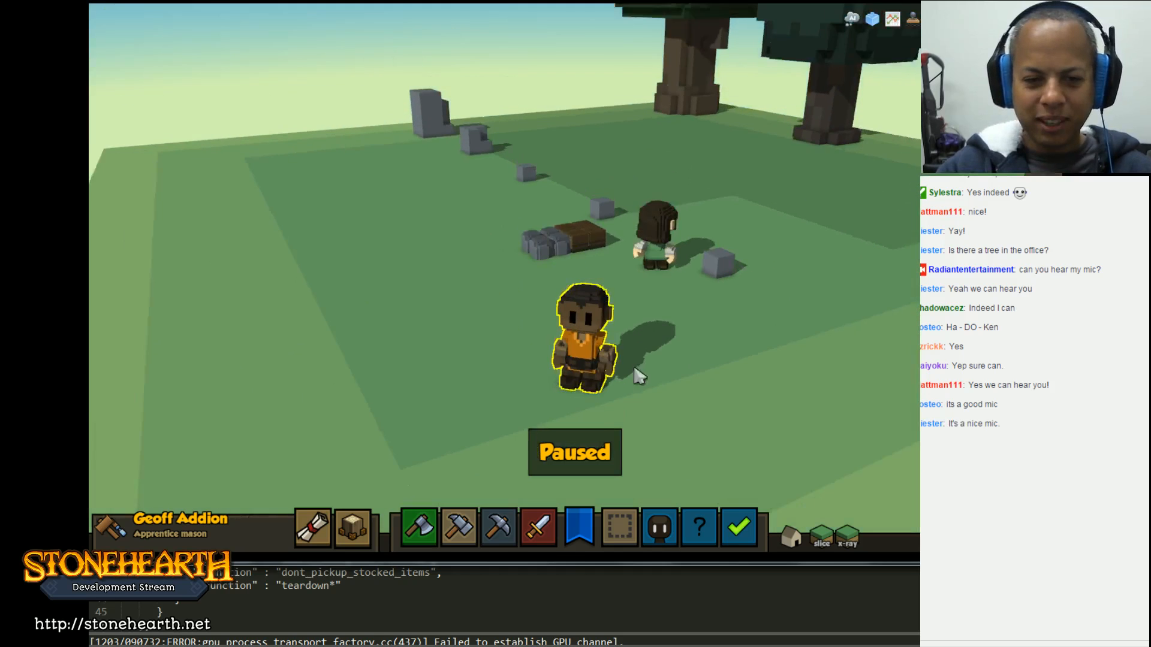
{"action": "left_click_drag", "start_coordinate": [638, 374], "coordinate": [699, 366]}
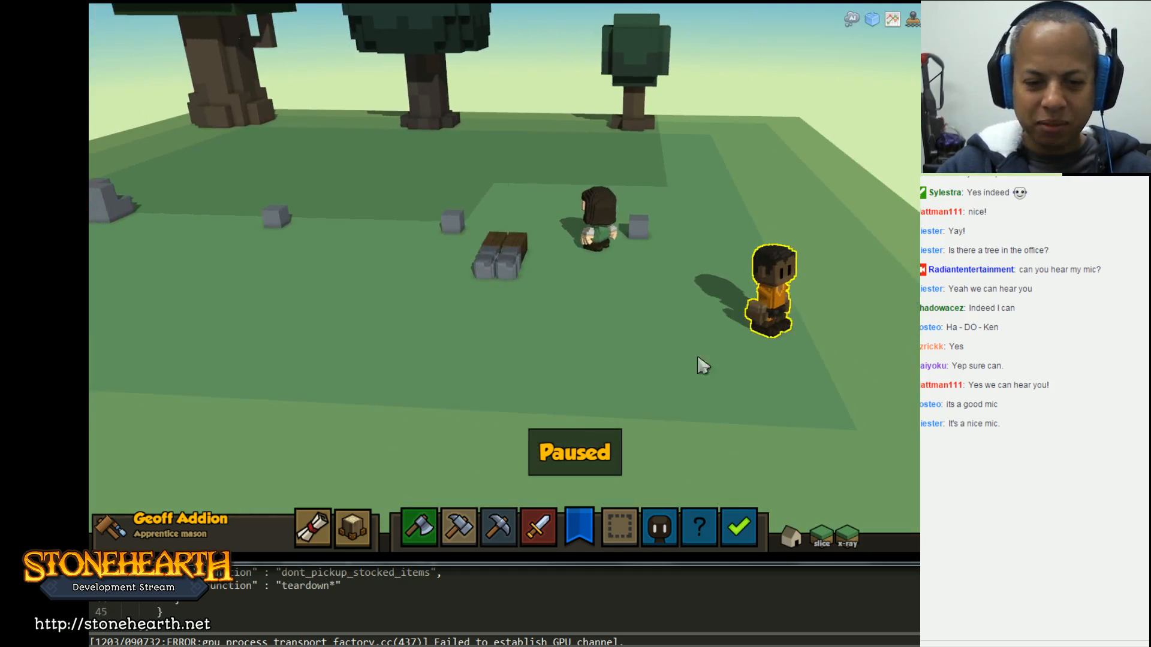
Step: Switch to Qubicle and bring the Open dialog to the stonehearth mod folder, fully within view
{"action": "key", "text": "alt+Tab"}
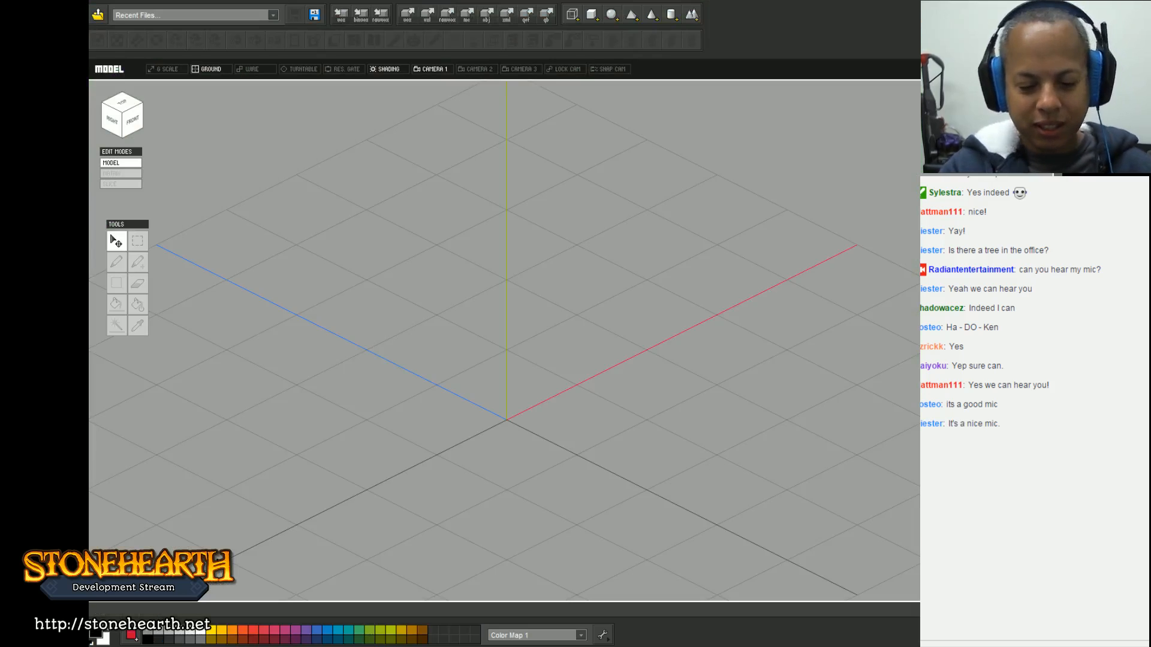
{"action": "key", "text": "ctrl+o"}
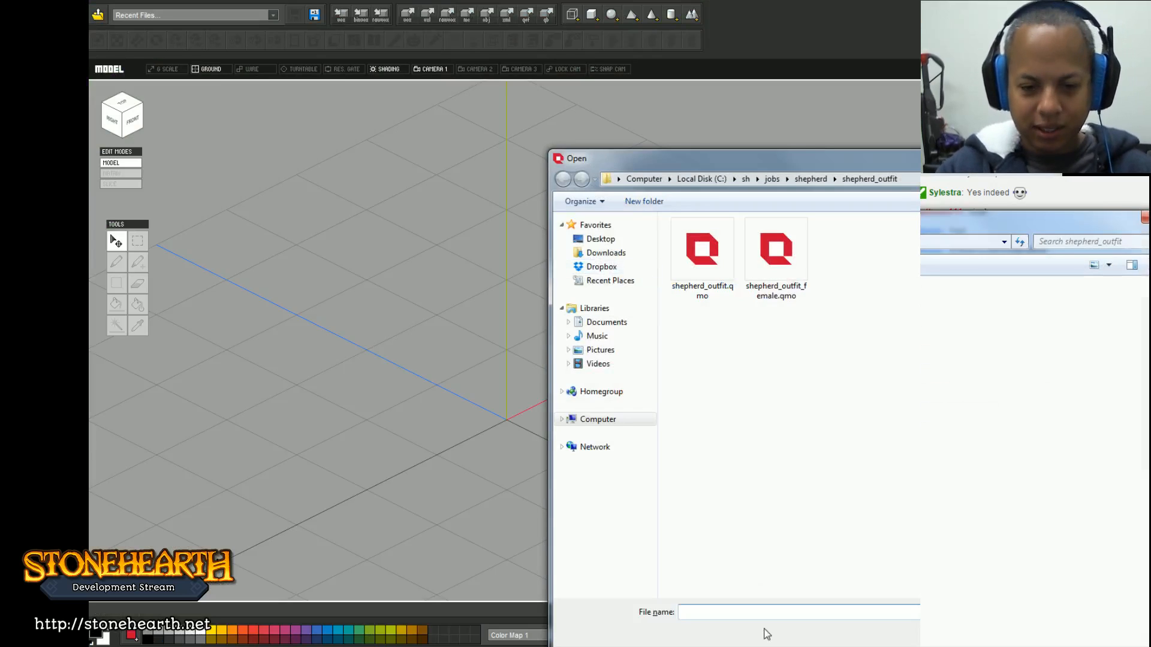
{"action": "type", "text": "c:sh\\"}
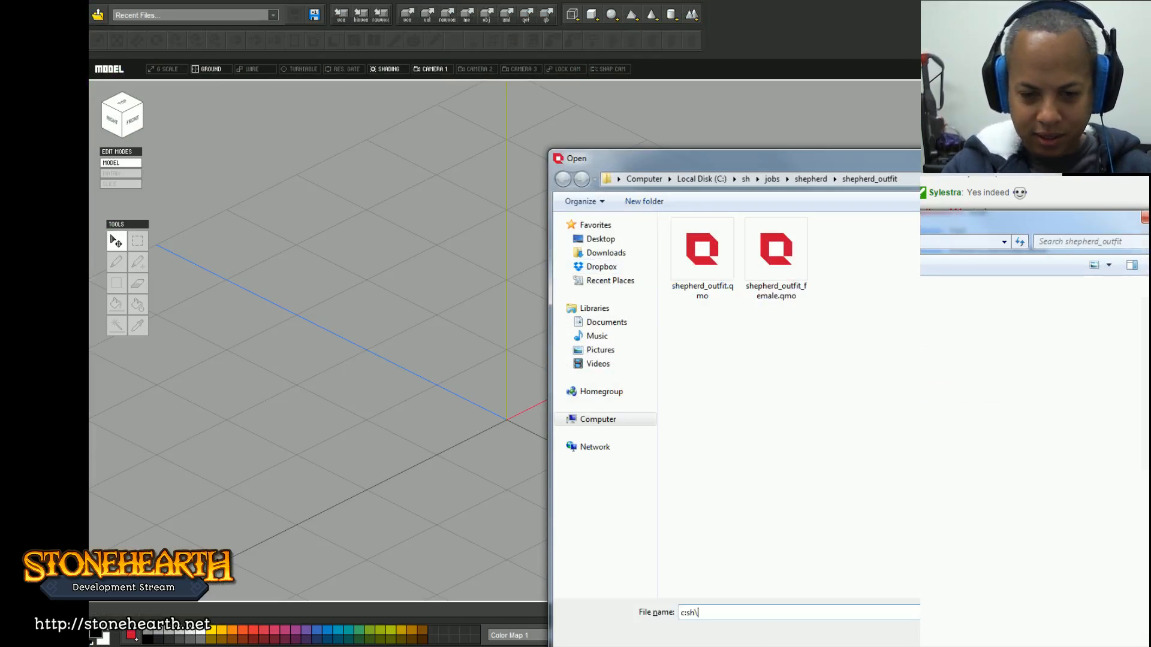
{"action": "key", "text": "BackSpace"}
{"action": "key", "text": "BackSpace"}
{"action": "type", "text": "\\sh"}
{"action": "key", "text": "Return"}
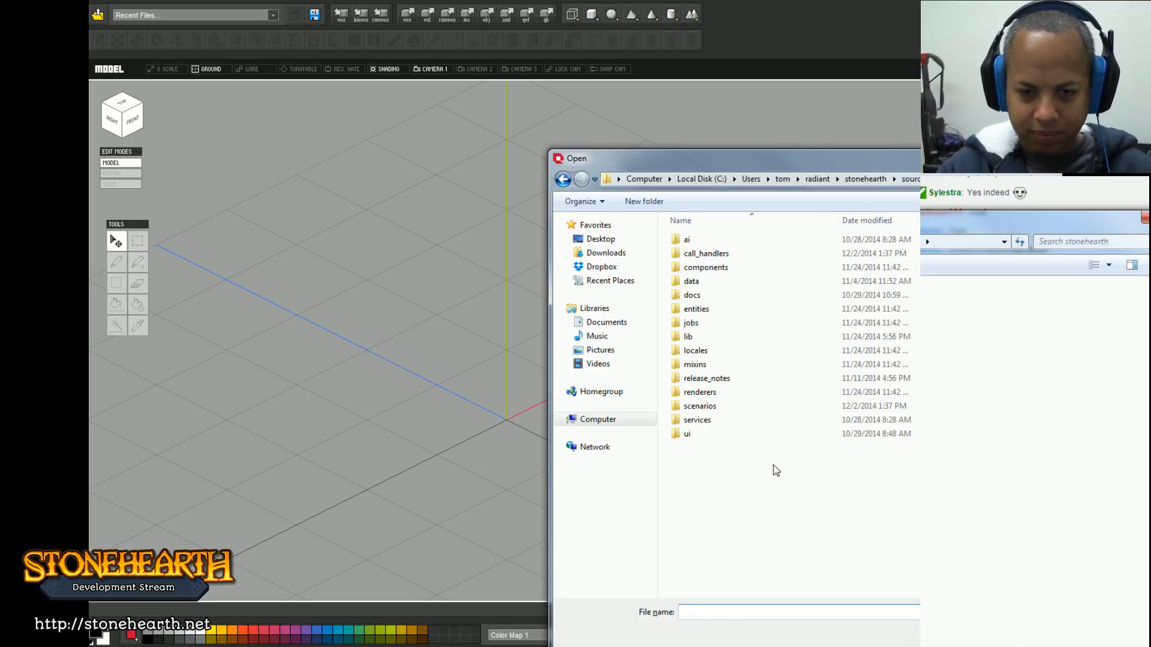
{"action": "left_click", "coordinate": [783, 379]}
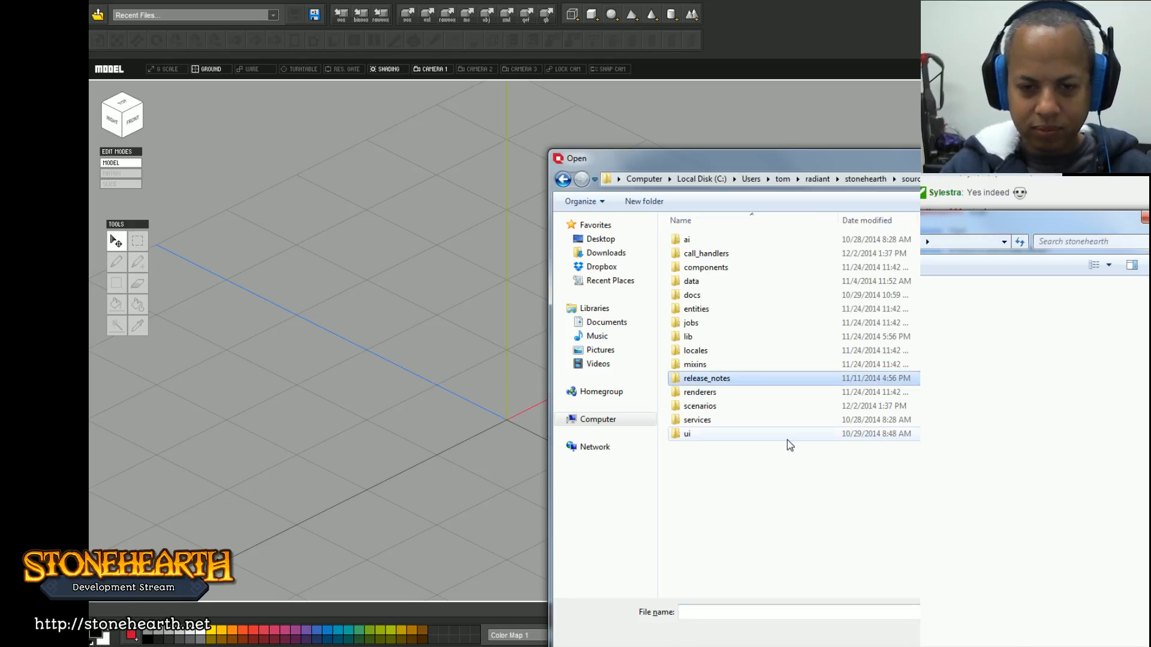
{"action": "left_click_drag", "start_coordinate": [1149, 150], "coordinate": [1006, 181]}
{"action": "left_click_drag", "start_coordinate": [801, 195], "coordinate": [678, 127]}
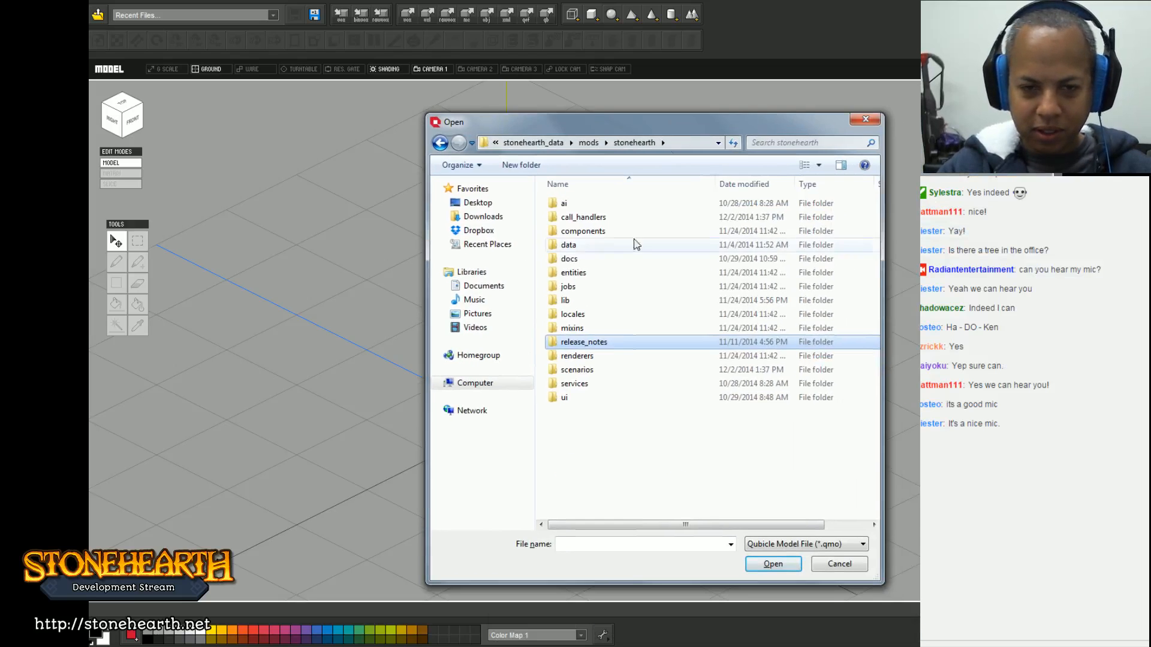
Step: Open the mason's outfit model from the jobs/mason/mason_outfit folder
{"action": "left_click", "coordinate": [612, 272]}
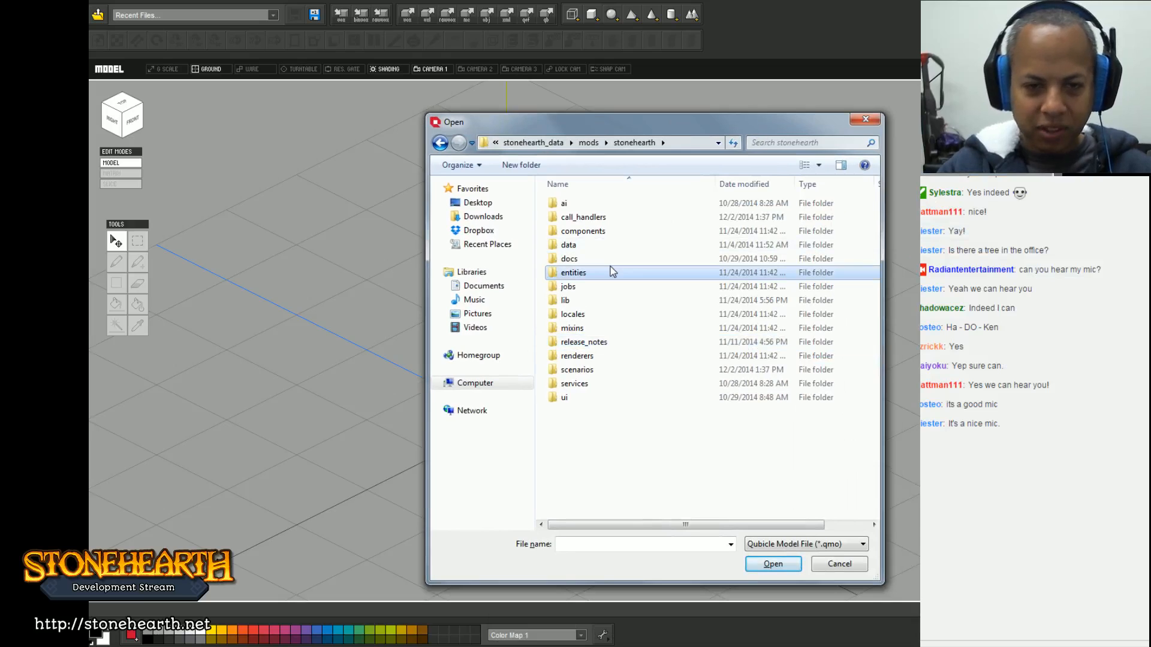
{"action": "key", "text": "Down"}
{"action": "key", "text": "Return"}
{"action": "key", "text": "m"}
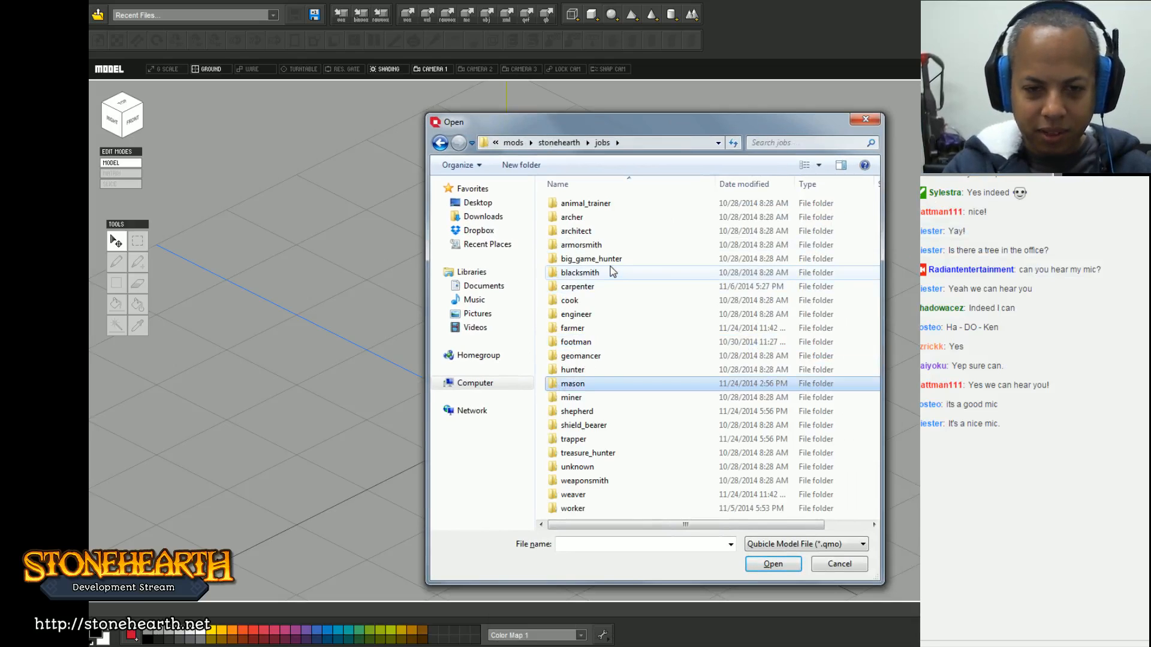
{"action": "key", "text": "Return"}
{"action": "key", "text": "Down"}
{"action": "key", "text": "Down"}
{"action": "key", "text": "Down"}
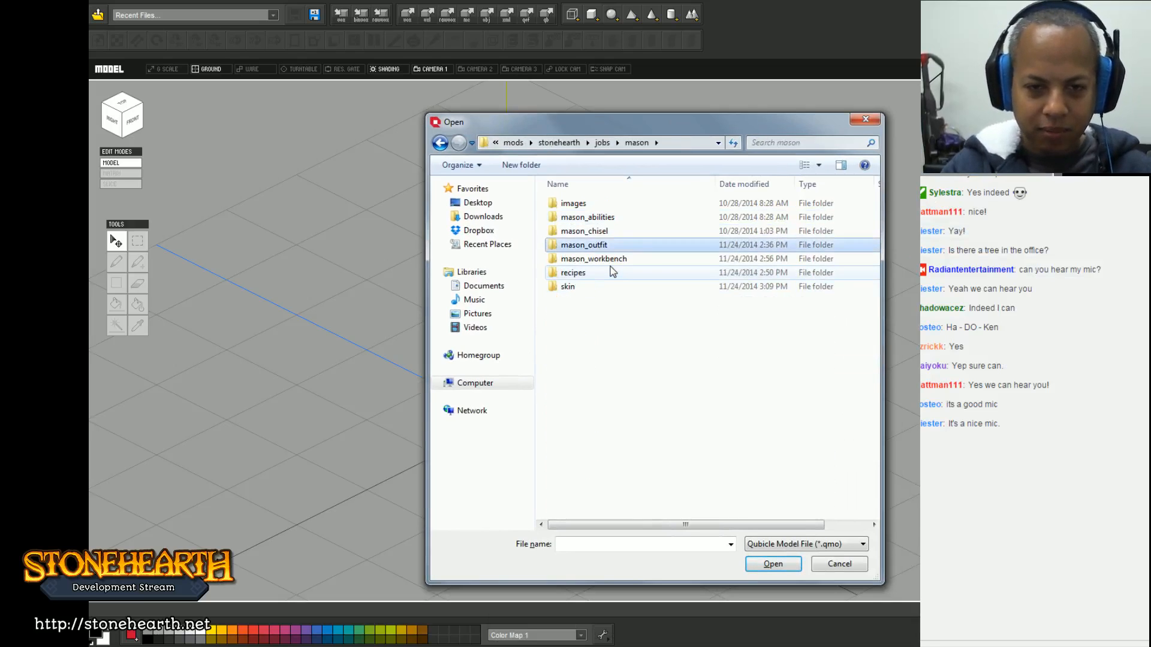
{"action": "key", "text": "Return"}
{"action": "key", "text": "Down"}
{"action": "key", "text": "Up"}
{"action": "key", "text": "Return"}
Step: Examine the mason's outfit model from several angles, both up close and as a whole
{"action": "scroll", "coordinate": [575, 311], "scroll_direction": "up", "scroll_amount": 5}
{"action": "scroll", "coordinate": [586, 478], "scroll_direction": "up", "scroll_amount": 4}
{"action": "left_click_drag", "start_coordinate": [575, 312], "coordinate": [500, 505]}
{"action": "left_click", "coordinate": [675, 259]}
{"action": "left_click_drag", "start_coordinate": [675, 259], "coordinate": [704, 198]}
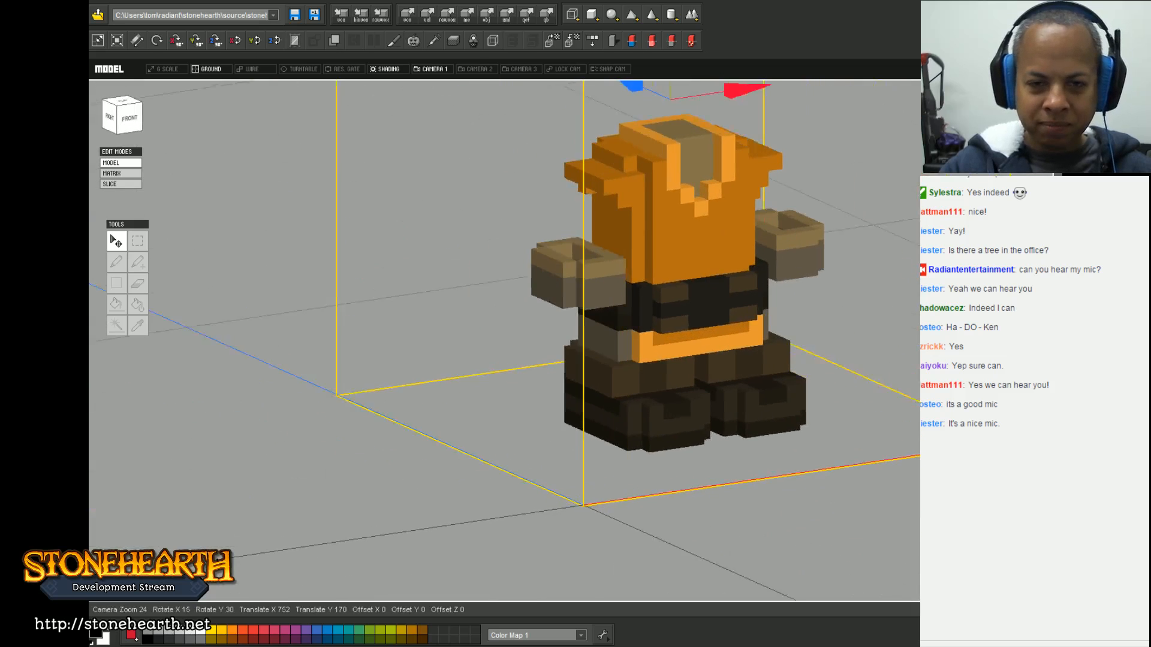
{"action": "scroll", "coordinate": [629, 330], "scroll_direction": "down", "scroll_amount": 5}
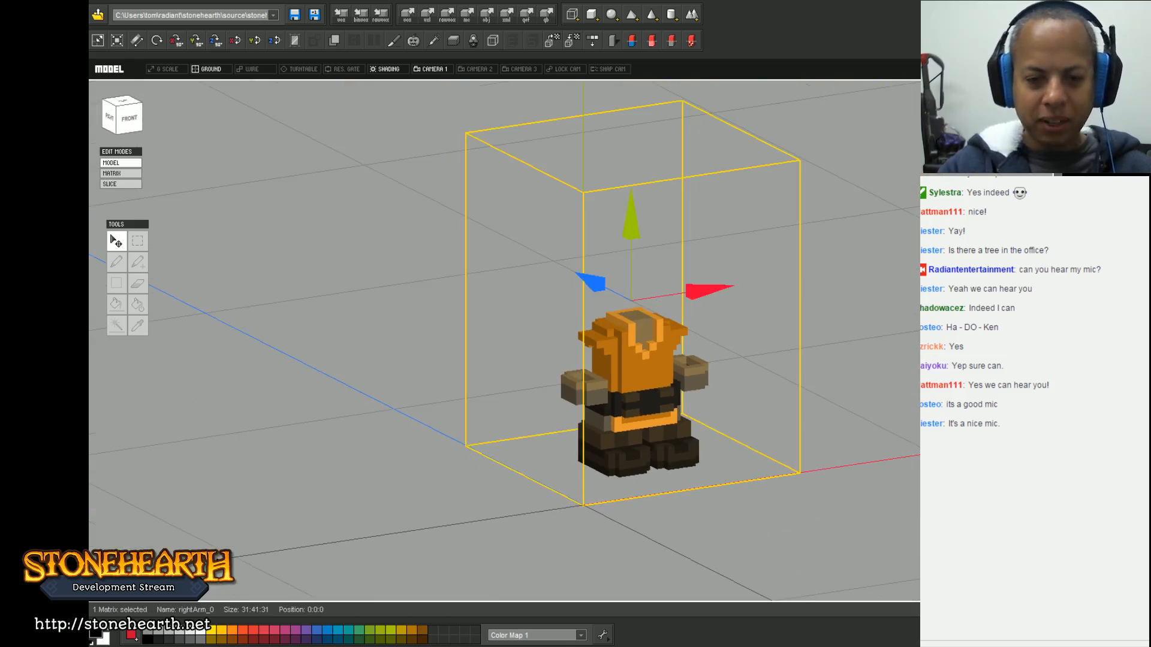
{"action": "left_click_drag", "start_coordinate": [629, 330], "coordinate": [608, 369]}
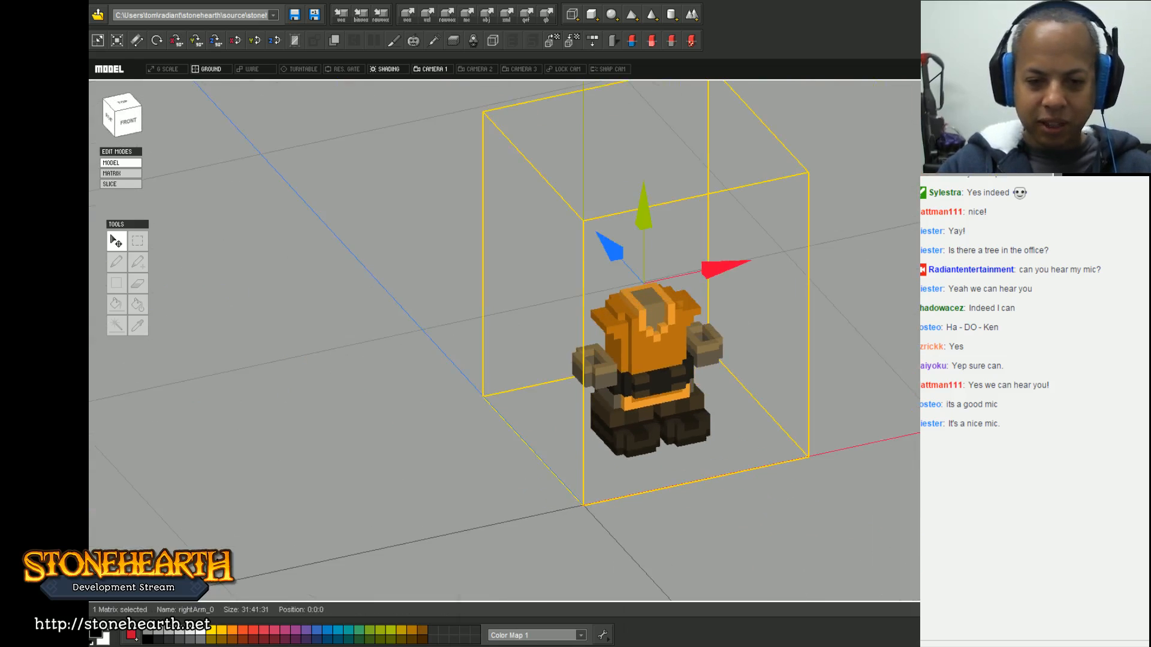
Step: Switch back to the Stonehearth game and resume it with the mason and the stone pile in view
{"action": "left_click", "coordinate": [540, 590]}
{"action": "scroll", "coordinate": [780, 324], "scroll_direction": "up", "scroll_amount": 5}
{"action": "scroll", "coordinate": [725, 344], "scroll_direction": "down", "scroll_amount": 3}
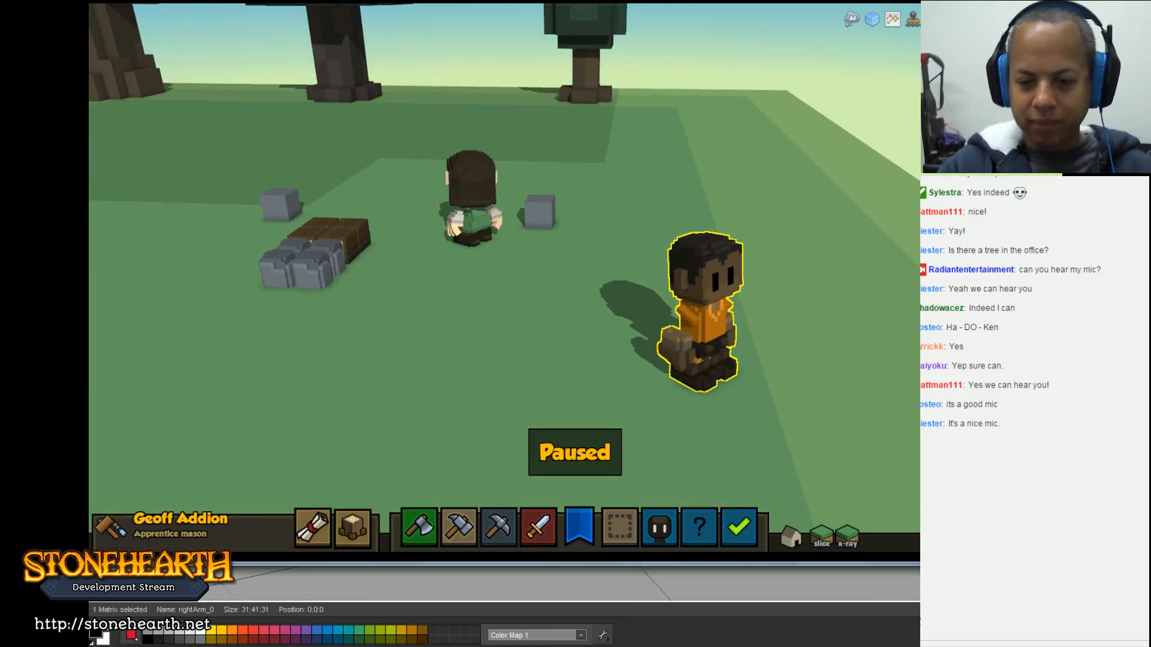
{"action": "left_click", "coordinate": [941, 537]}
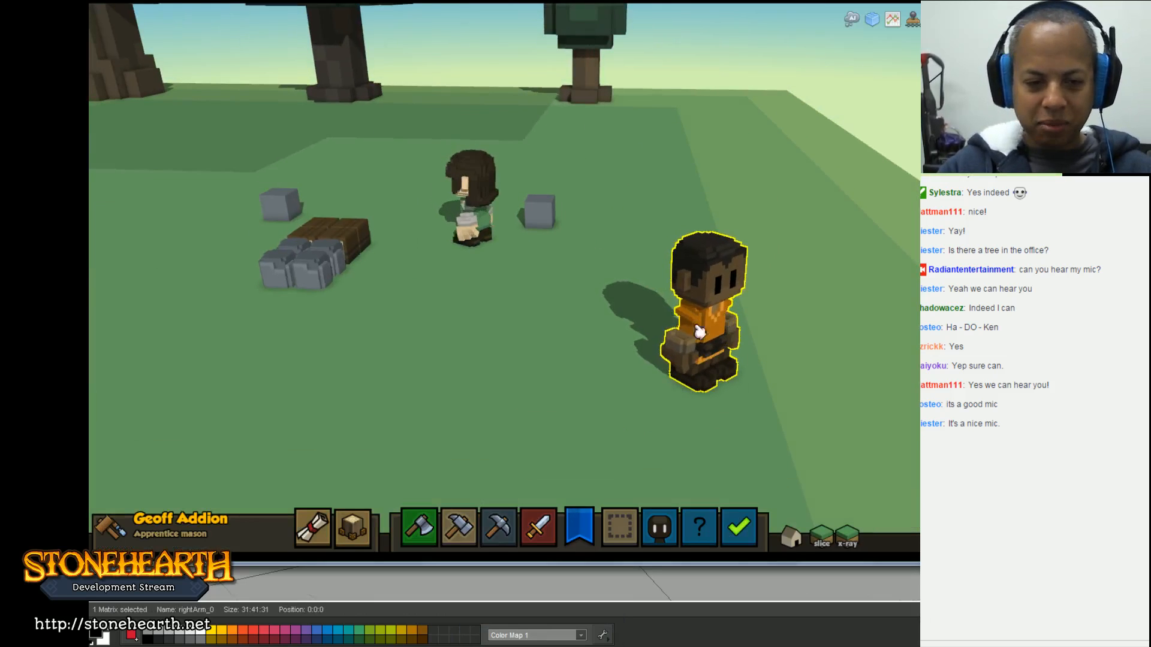
{"action": "scroll", "coordinate": [534, 403], "scroll_direction": "down", "scroll_amount": 3}
{"action": "left_click_drag", "start_coordinate": [552, 350], "coordinate": [590, 354]}
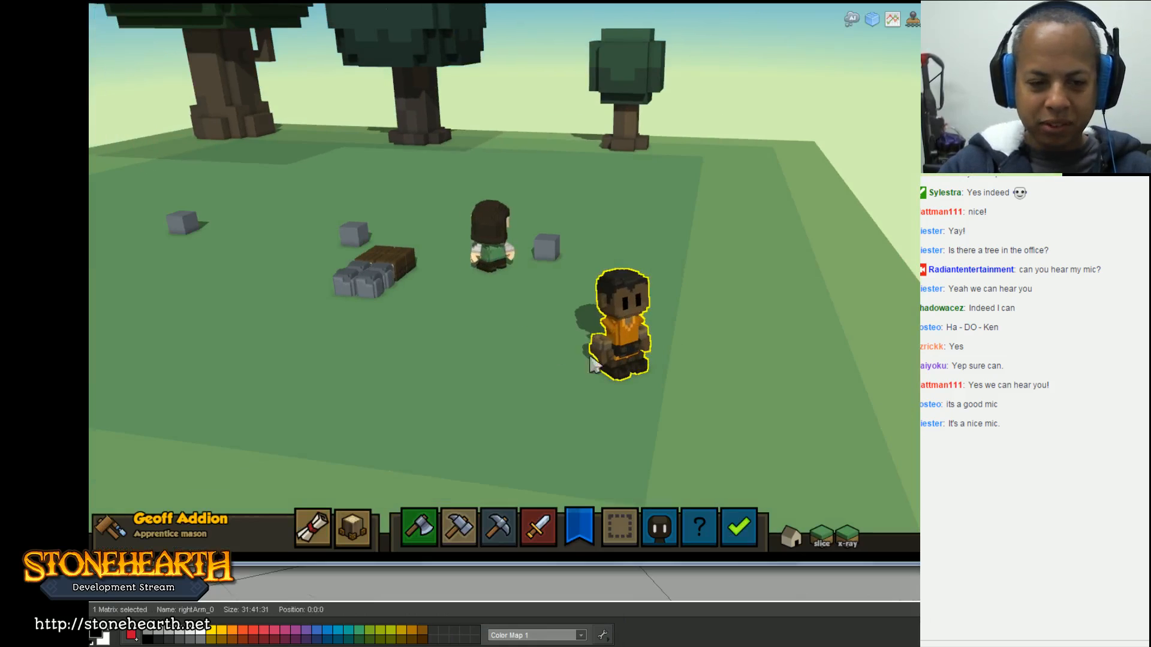
Step: Place the mason's workshop on the open grass in front of the settlers and follow its construction up close
{"action": "left_click", "coordinate": [354, 527]}
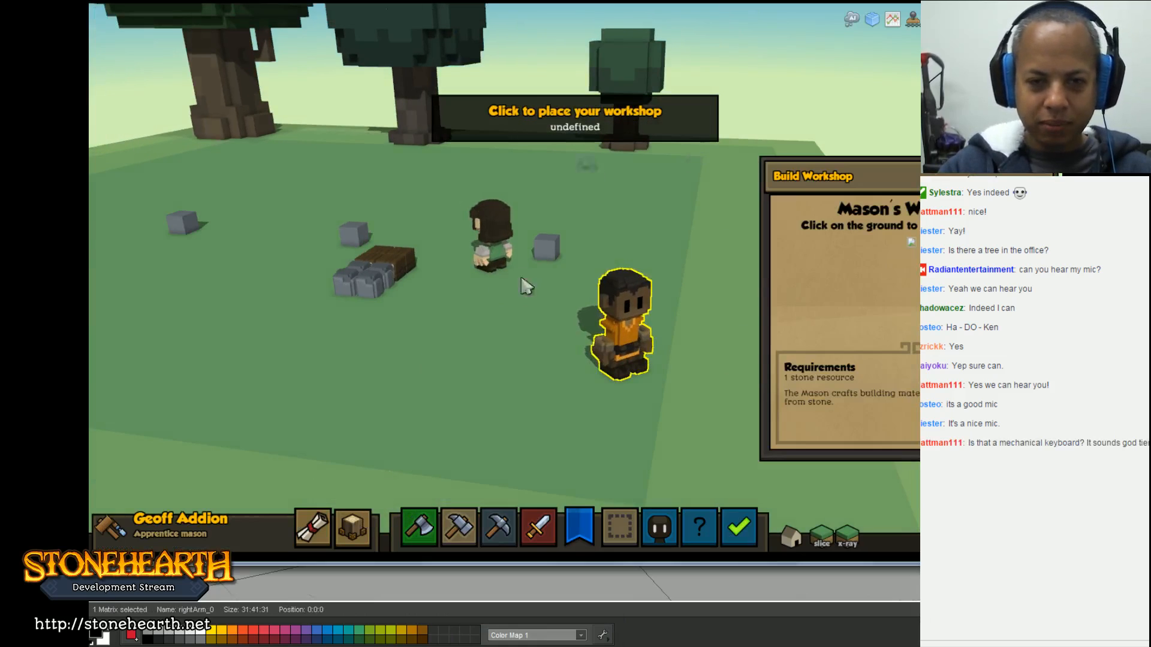
{"action": "left_click", "coordinate": [491, 363]}
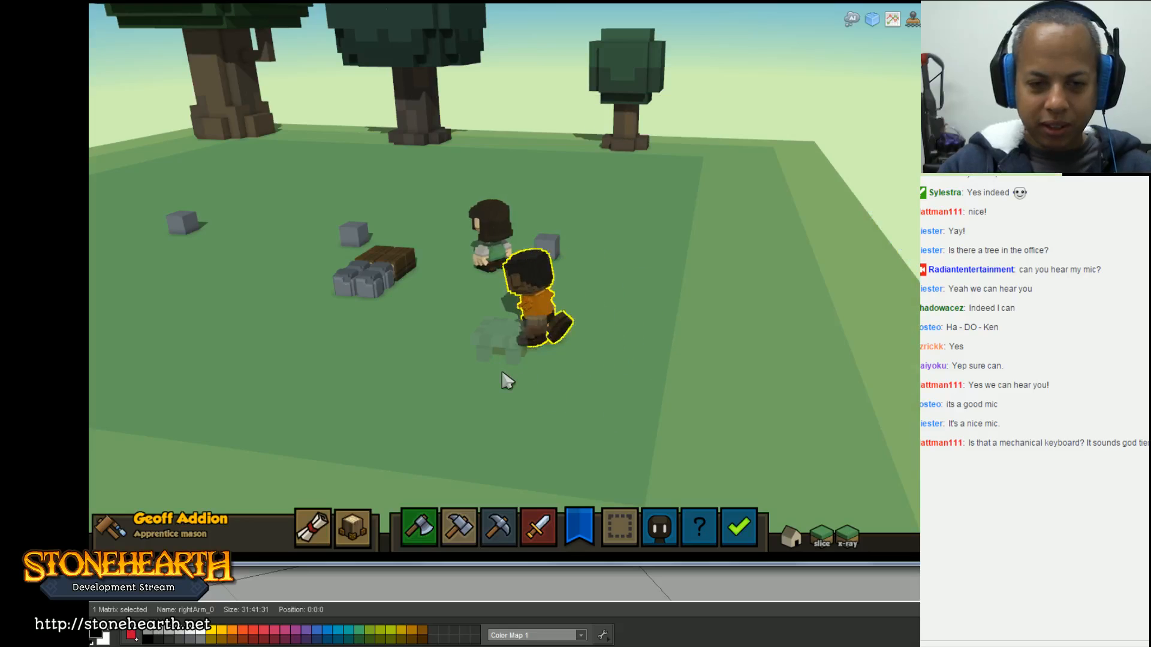
{"action": "scroll", "coordinate": [426, 324], "scroll_direction": "up", "scroll_amount": 5}
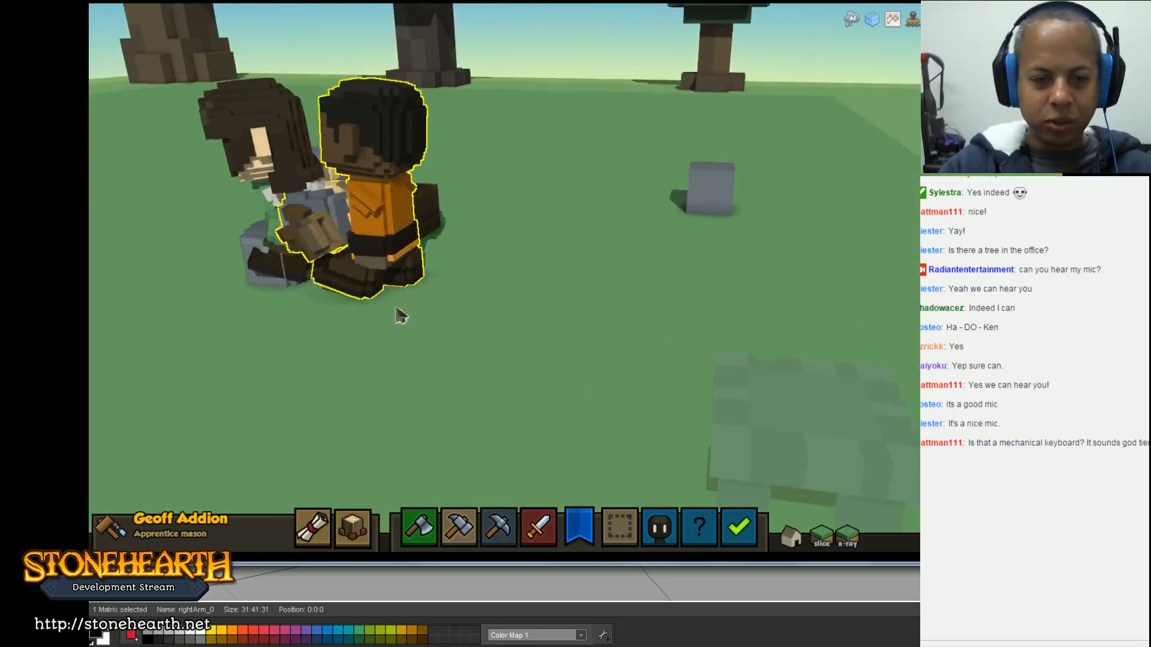